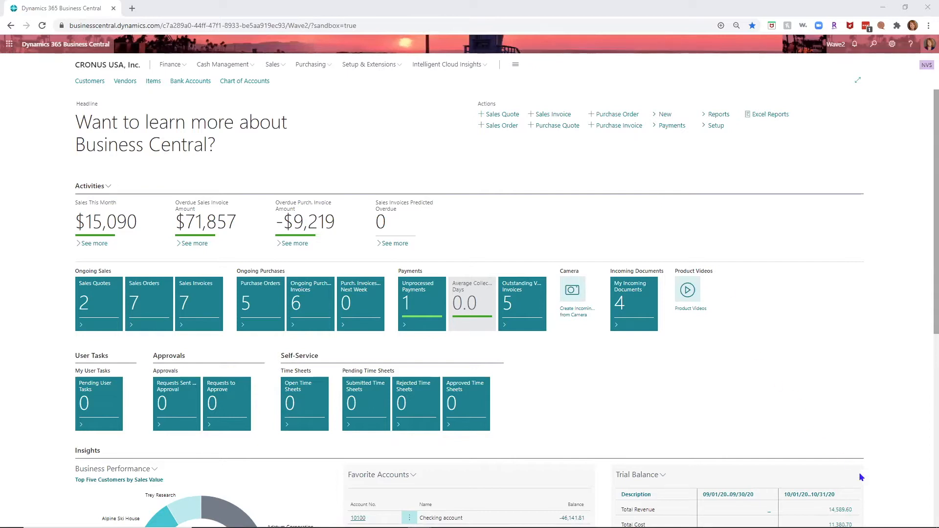
Set the work date to 10/19/2020 in My Settings and save the change
{"action": "mouse_move", "coordinate": [898, 518]}
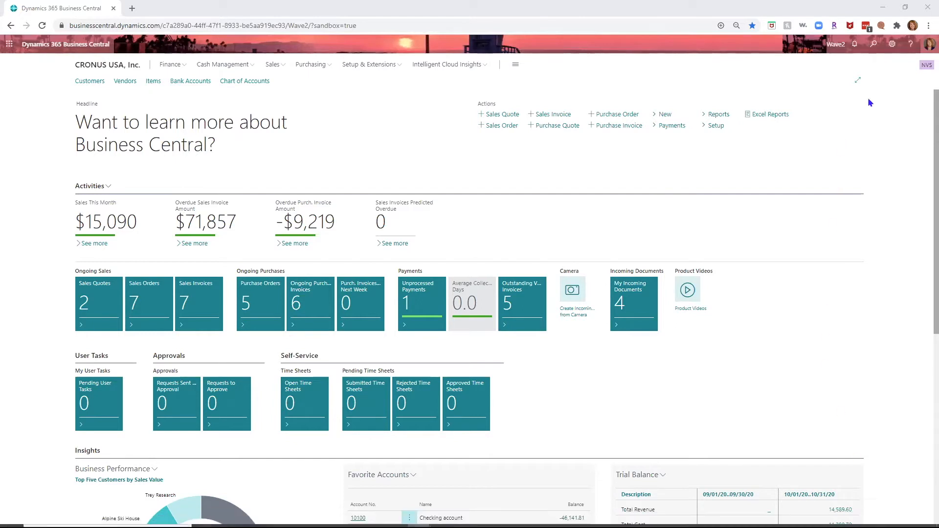
{"action": "left_click", "coordinate": [892, 43]}
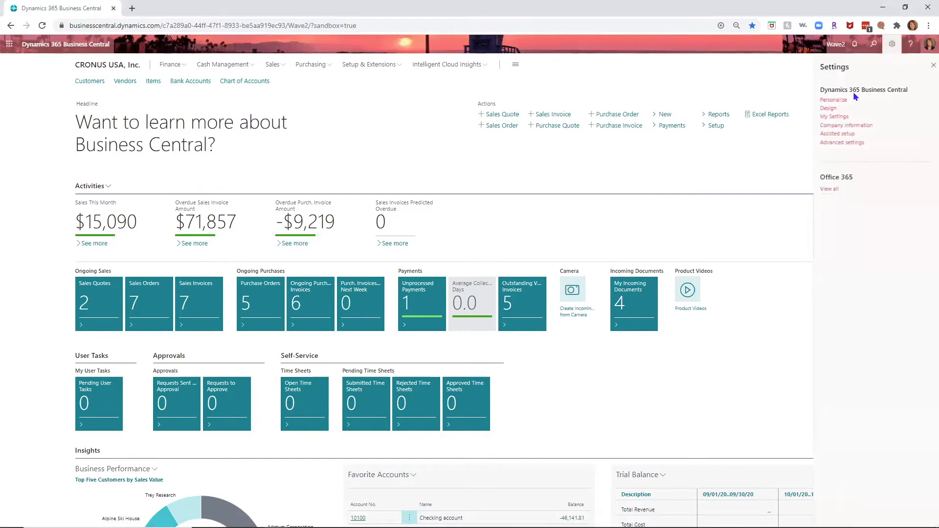
{"action": "left_click", "coordinate": [839, 115]}
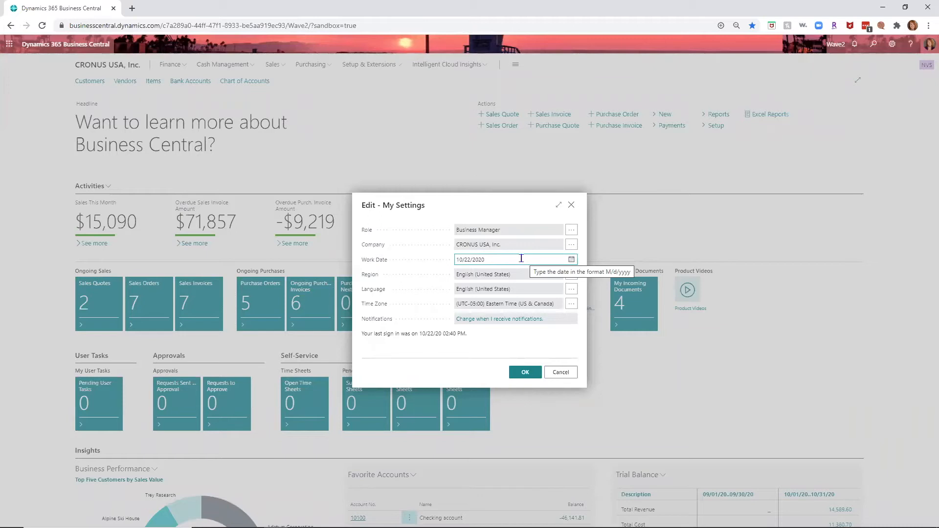
{"action": "left_click", "coordinate": [572, 260]}
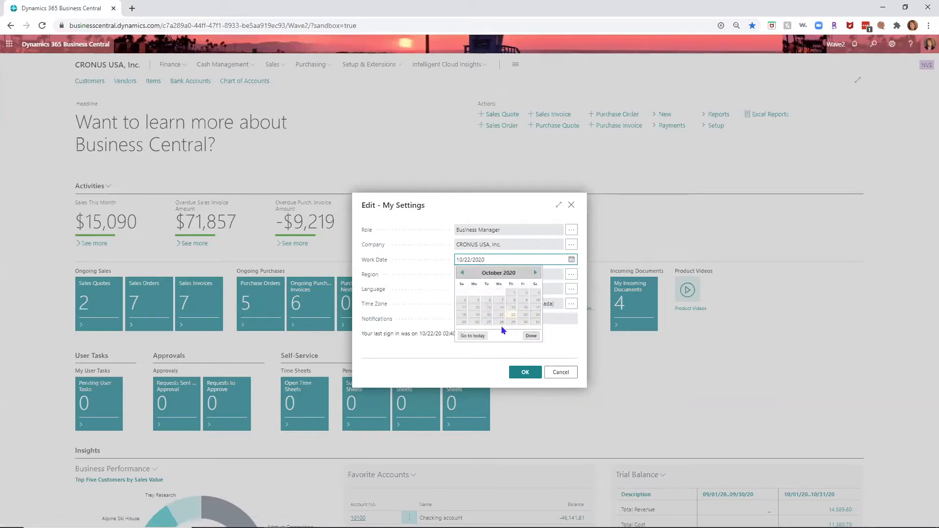
{"action": "left_click", "coordinate": [477, 315]}
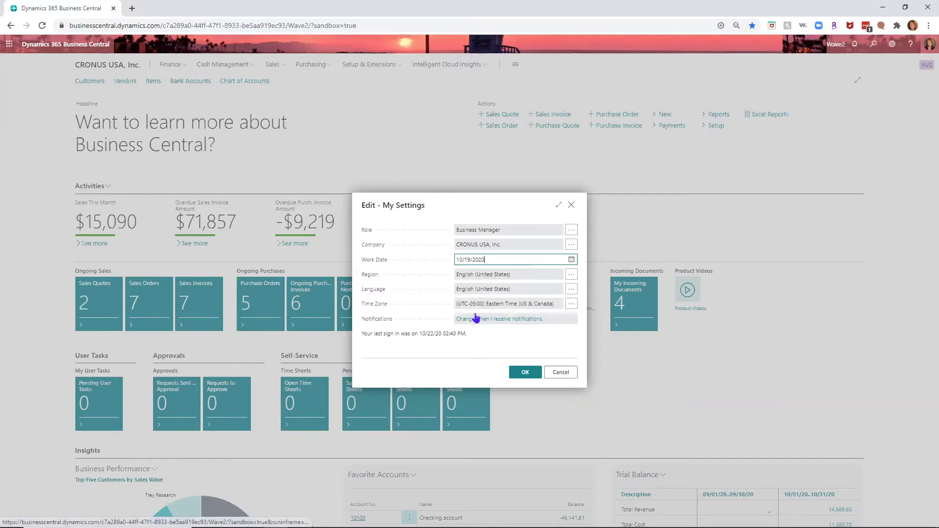
{"action": "left_click", "coordinate": [529, 375]}
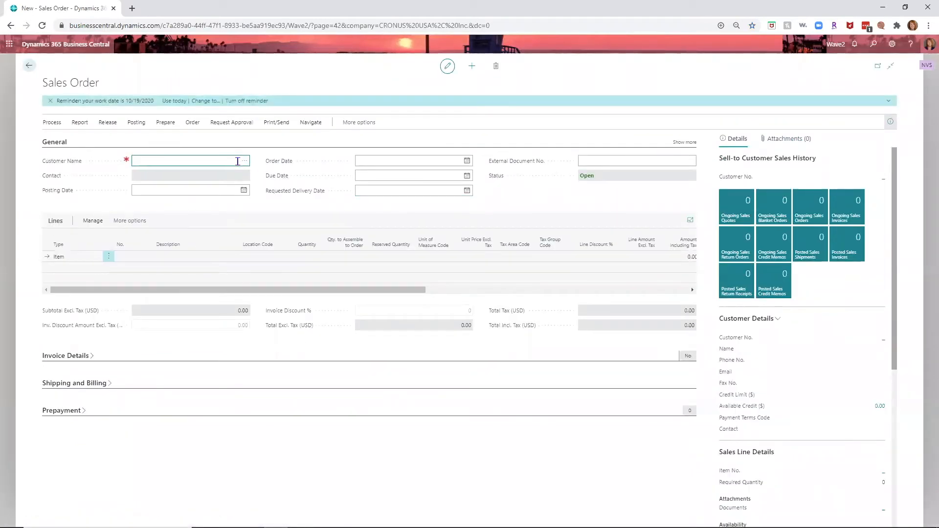
Set the customer of the new sales order to Trey Research
{"action": "type", "text": "trey"}
{"action": "key", "text": "Tab"}
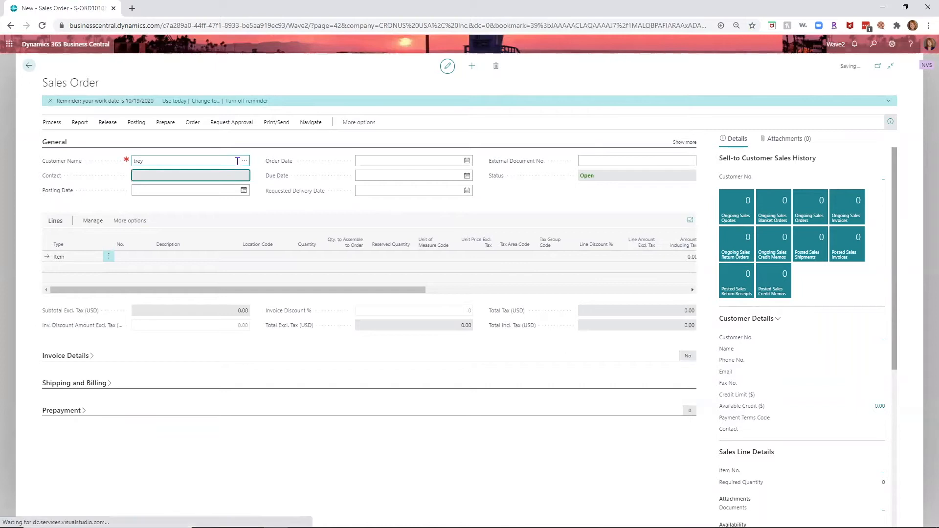
{"action": "left_click", "coordinate": [381, 161]}
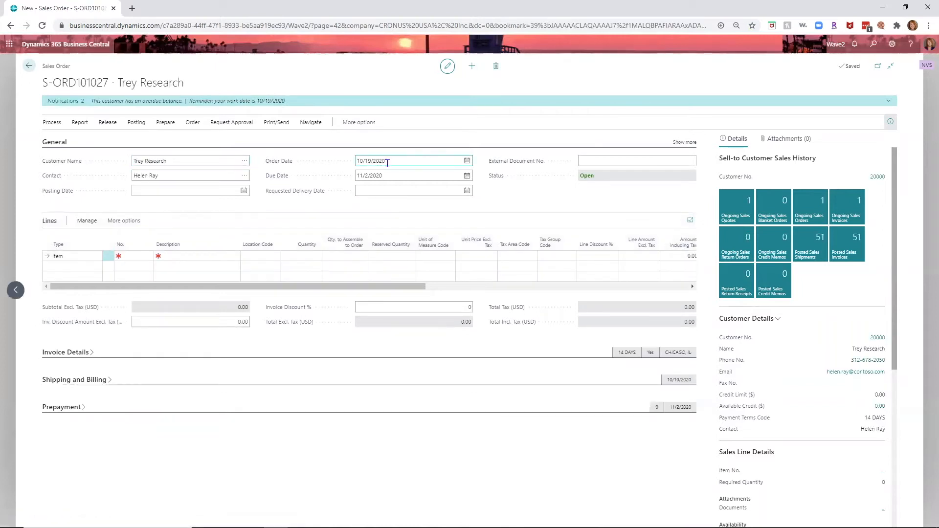
Set the order's requested delivery date to the work date, 10/19/2020
{"action": "left_click", "coordinate": [386, 189]}
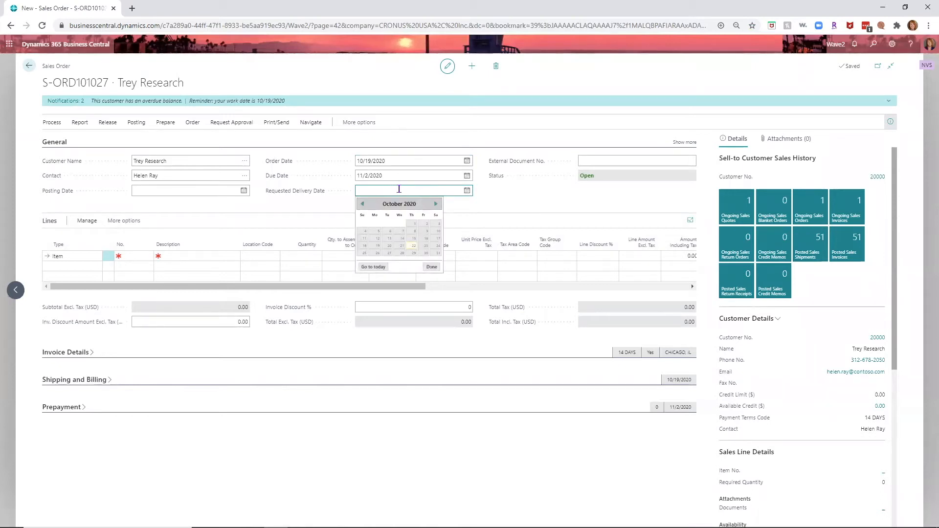
{"action": "type", "text": "t"}
{"action": "key", "text": "Tab"}
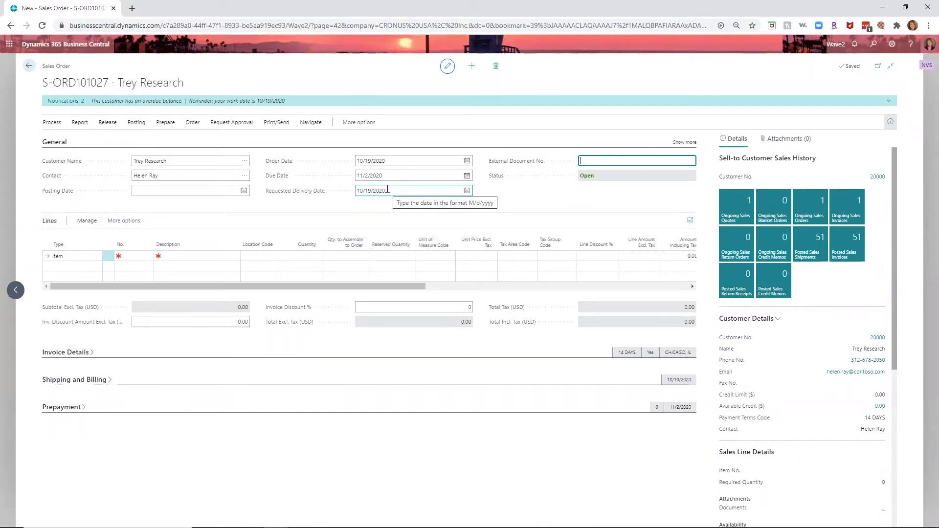
Replace the order's requested delivery date with 10/20/2020
{"action": "left_click", "coordinate": [370, 193]}
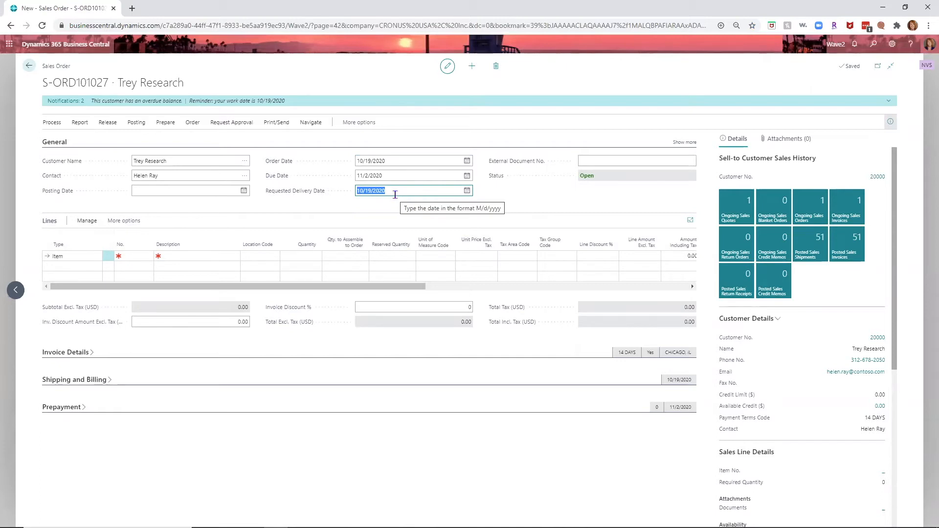
{"action": "type", "text": "10"}
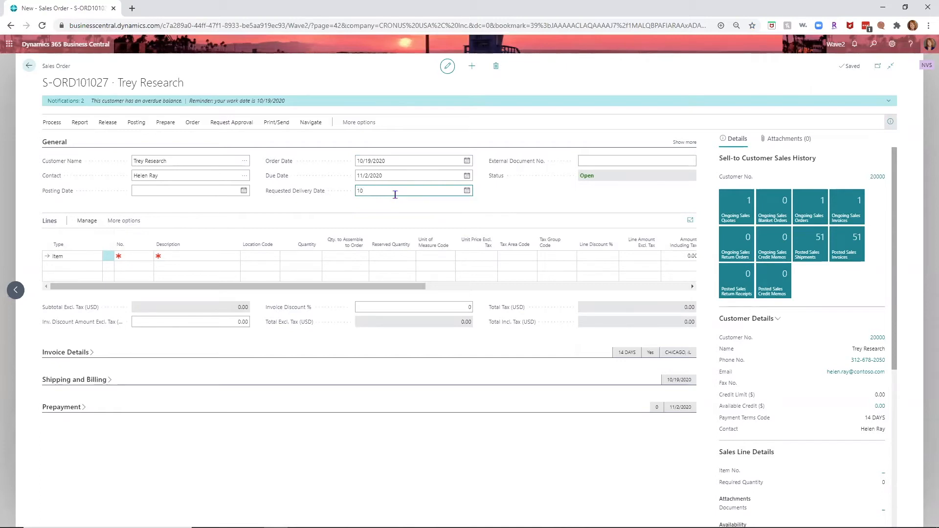
{"action": "type", "text": "20"}
{"action": "key", "text": "Tab"}
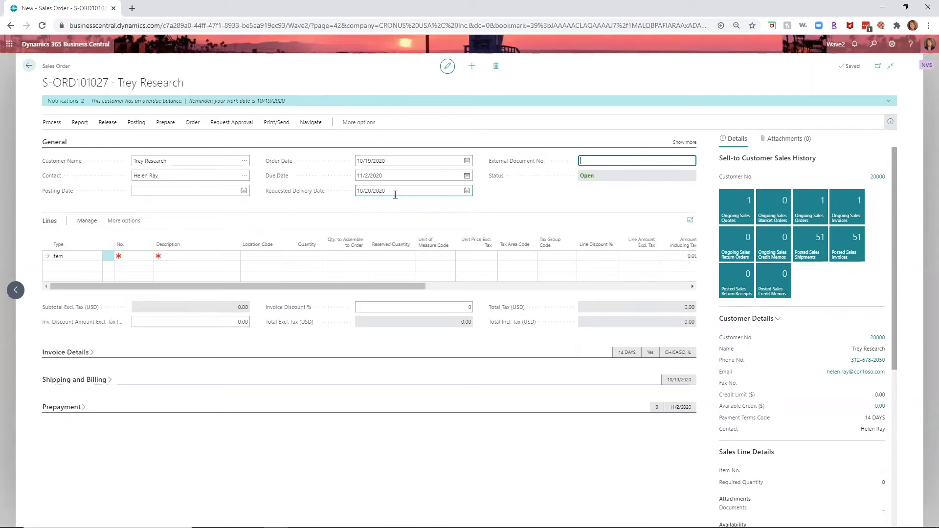
Change the requested delivery date to the 21st of the current month, 10/21/2020
{"action": "left_click", "coordinate": [395, 195]}
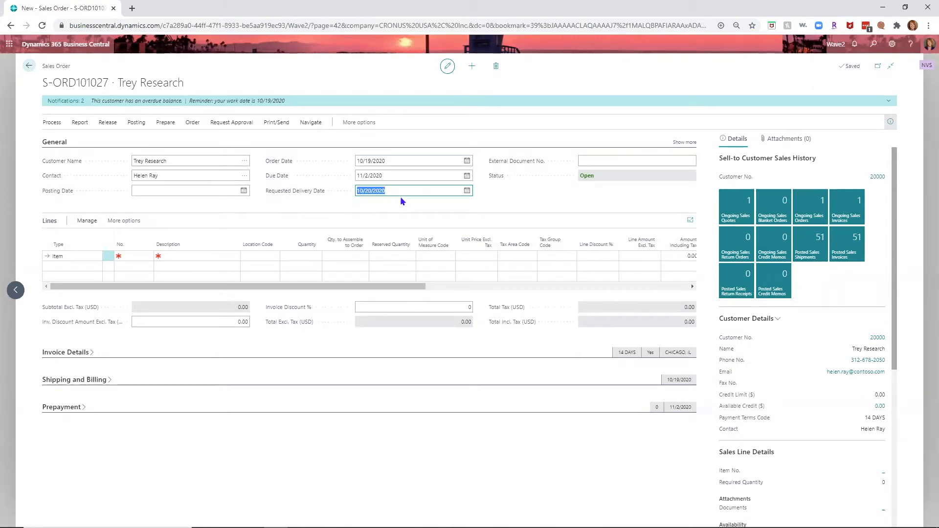
{"action": "type", "text": "21"}
{"action": "key", "text": "Tab"}
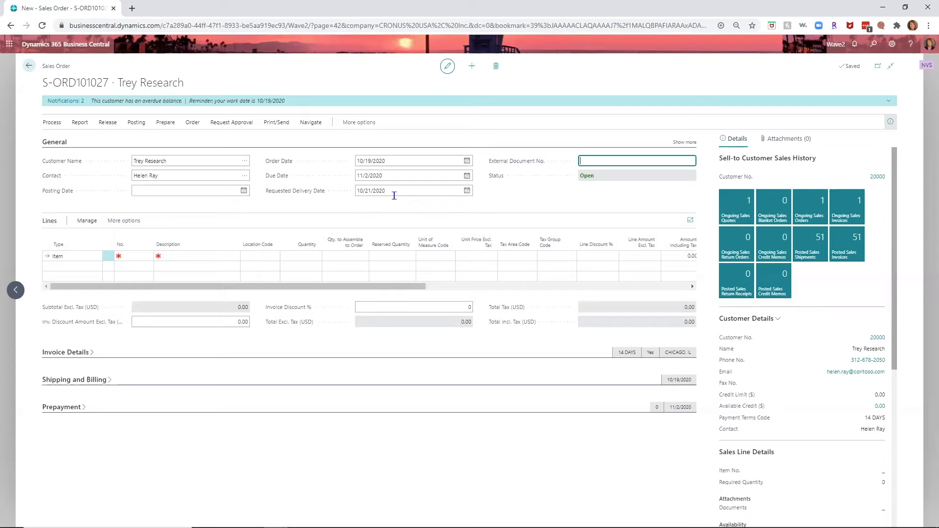
Set the requested delivery date to today's date, 10/22/2020
{"action": "left_click_drag", "start_coordinate": [396, 191], "coordinate": [353, 191]}
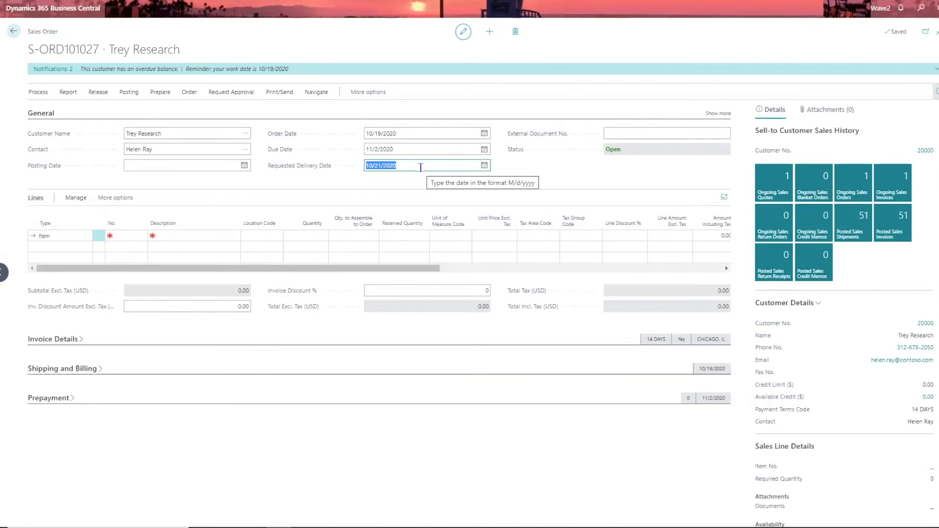
{"action": "type", "text": "t"}
{"action": "key", "text": "Tab"}
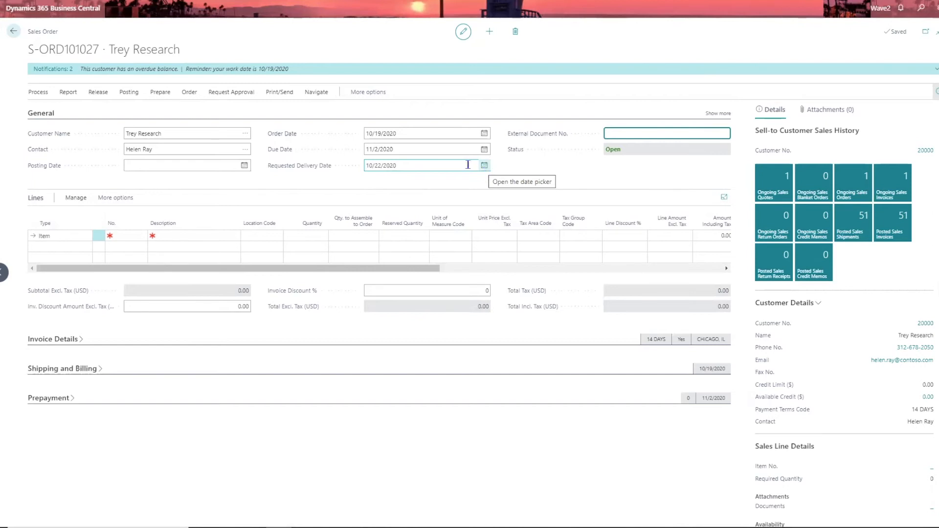
Change the requested delivery date to 10/23/2020
{"action": "left_click", "coordinate": [484, 166]}
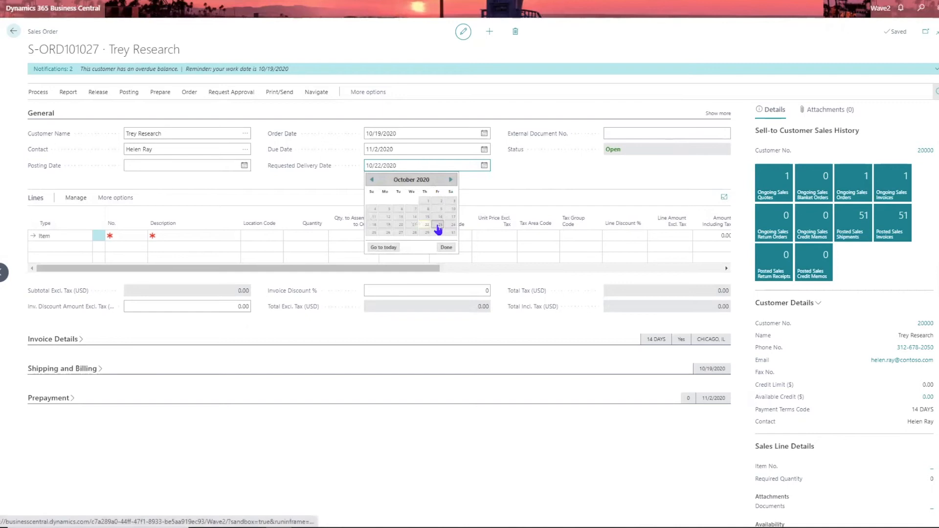
{"action": "left_click_drag", "start_coordinate": [441, 166], "coordinate": [351, 169]}
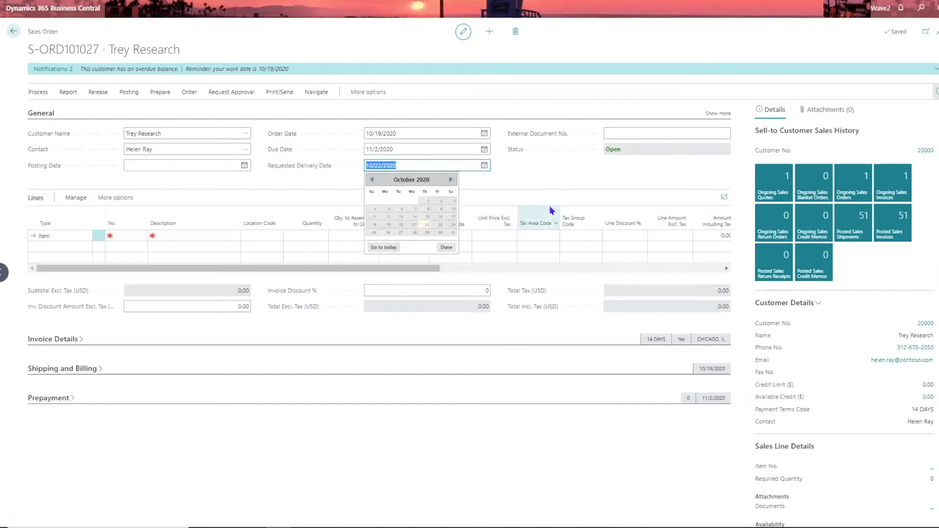
{"action": "type", "text": "t"}
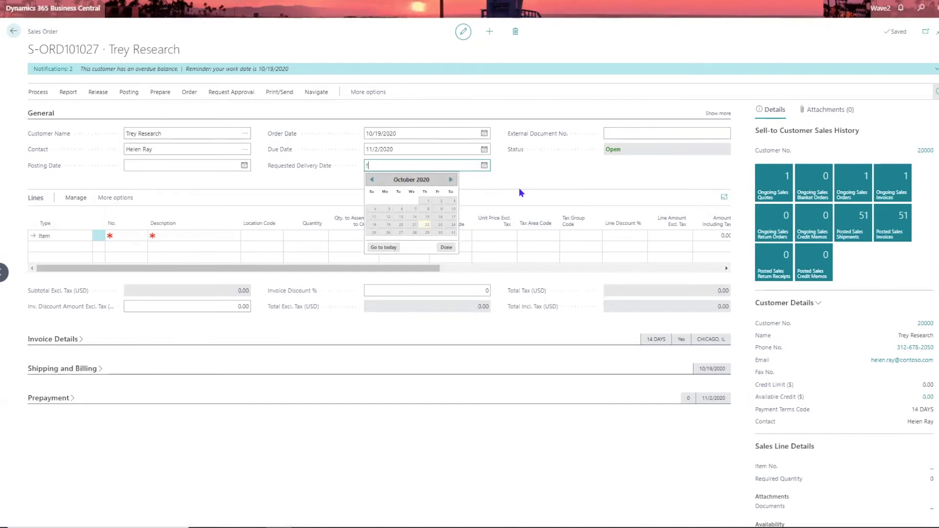
{"action": "key", "text": "Tab"}
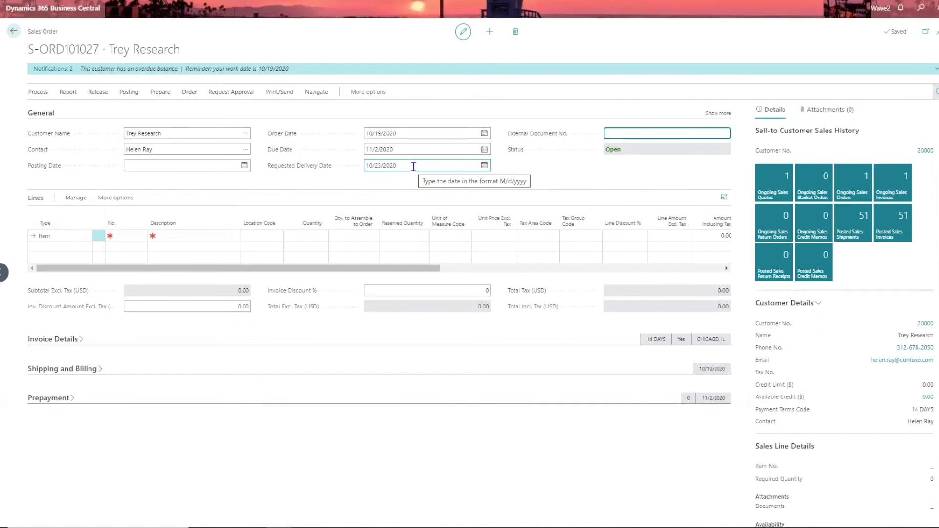
Set the requested delivery date to Tuesday of the work week, 10/20/2020
{"action": "left_click_drag", "start_coordinate": [413, 167], "coordinate": [363, 174]}
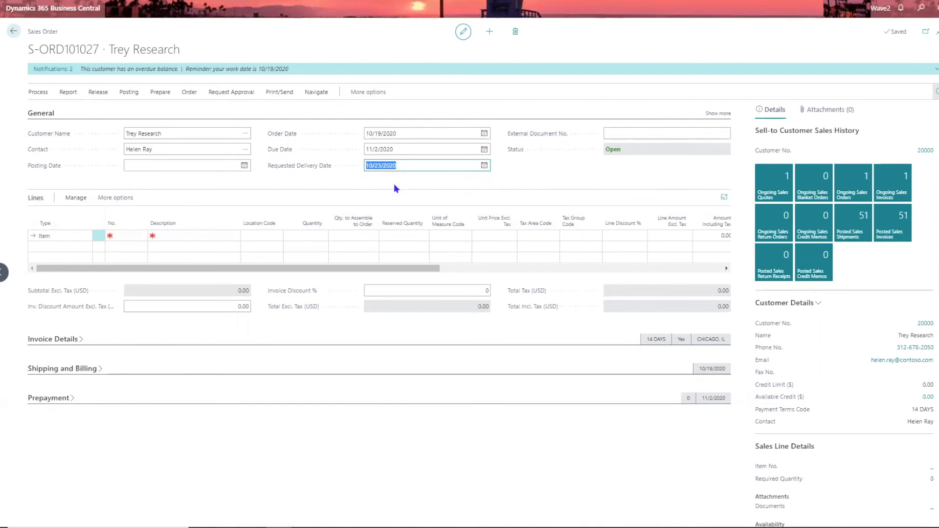
{"action": "type", "text": "tu"}
{"action": "key", "text": "Tab"}
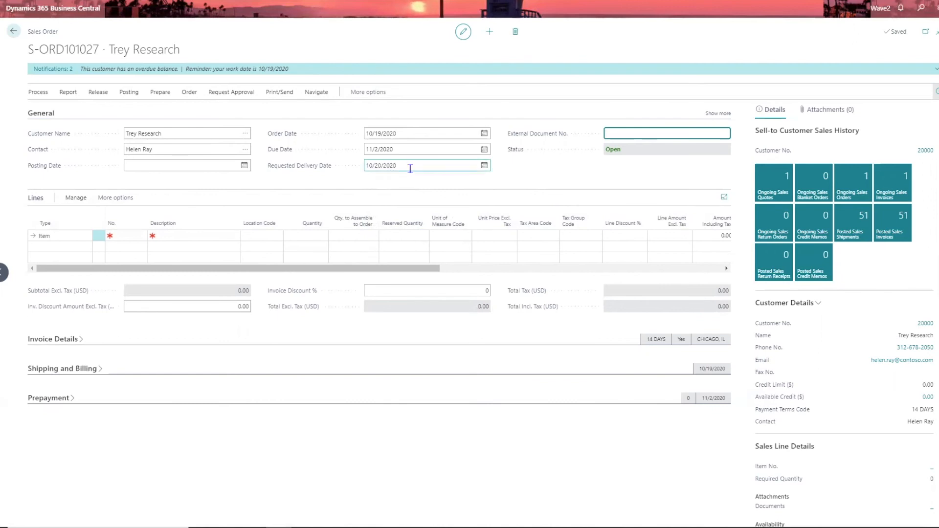
Set the requested delivery date to Friday of the work week, 10/23/2020
{"action": "left_click_drag", "start_coordinate": [406, 166], "coordinate": [364, 172]}
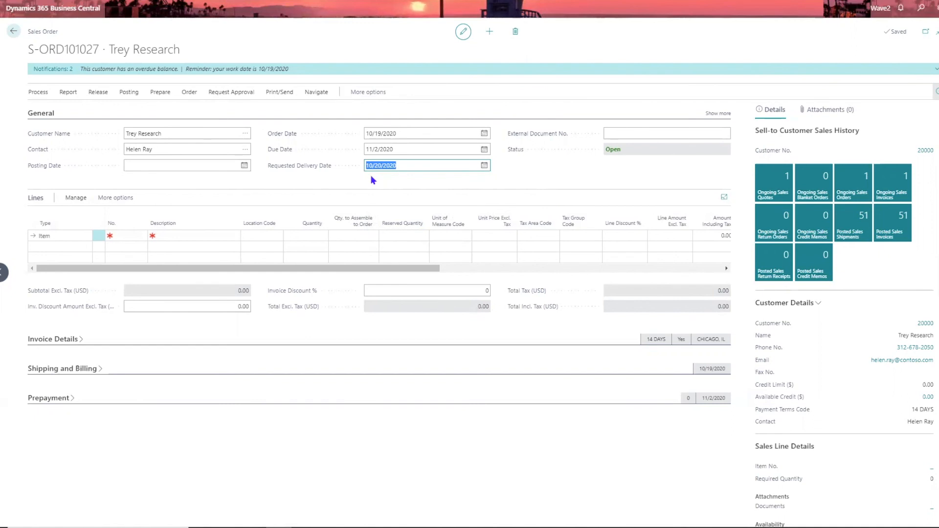
{"action": "type", "text": "f"}
{"action": "key", "text": "Tab"}
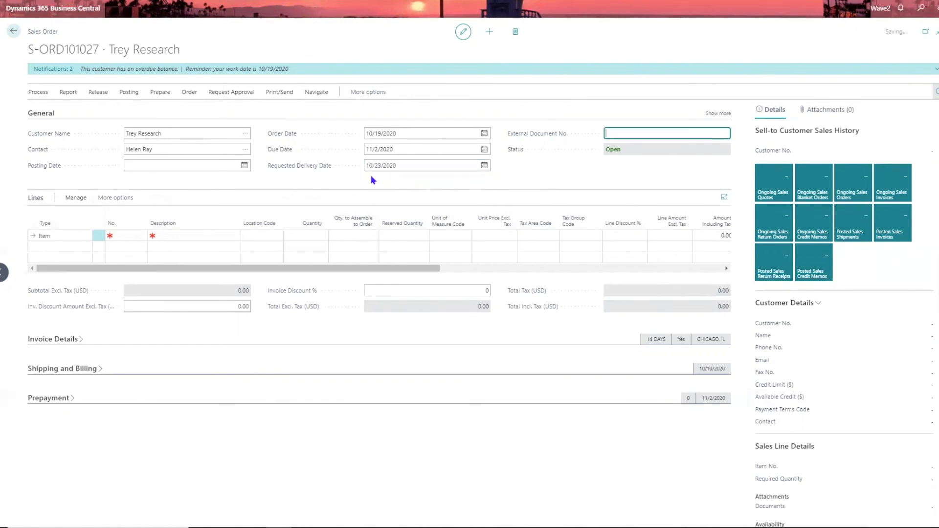